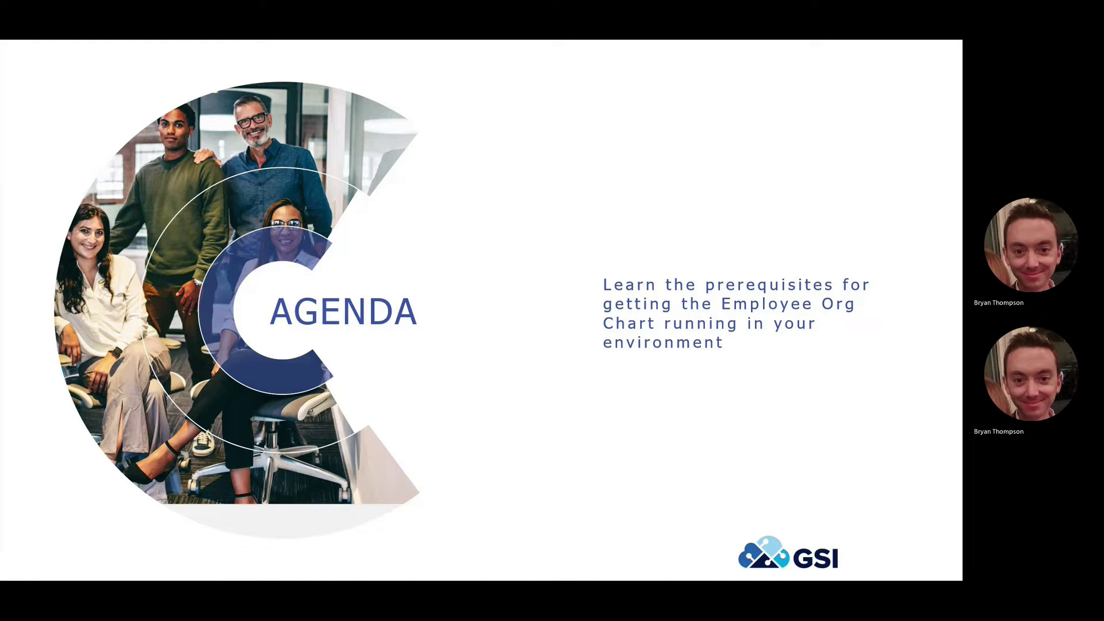
Advance to the Prerequisites slide listing tools 9.2.5.4, ESU JN20014 and UDO_9.2_10506
{"action": "key", "text": "Right"}
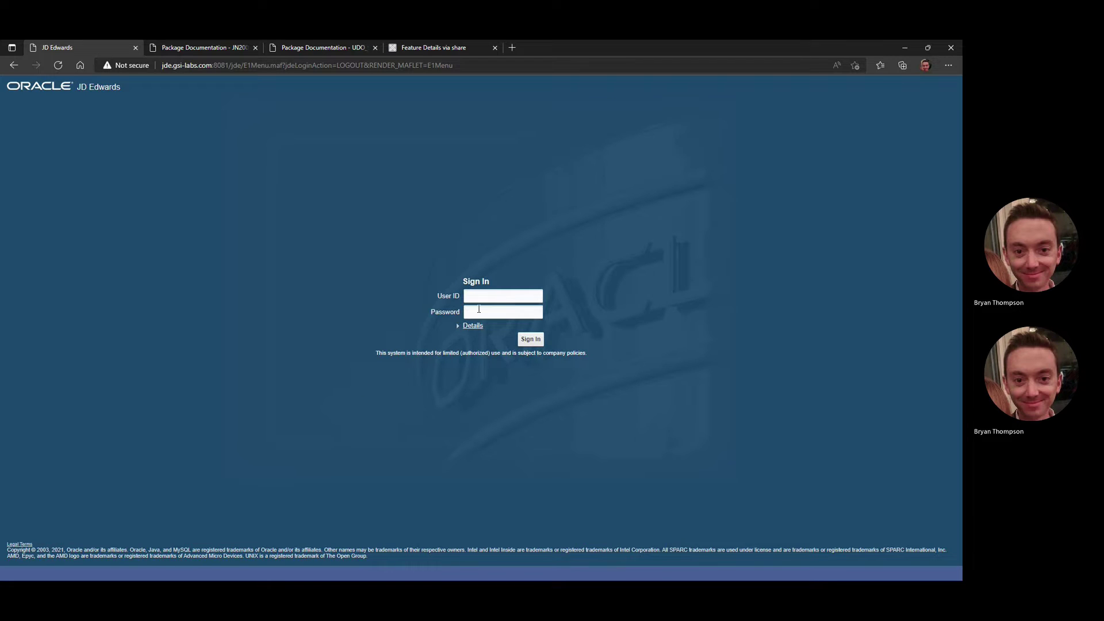
Sign in to JD Edwards EnterpriseOne with the user ID and password
{"action": "left_click", "coordinate": [491, 298]}
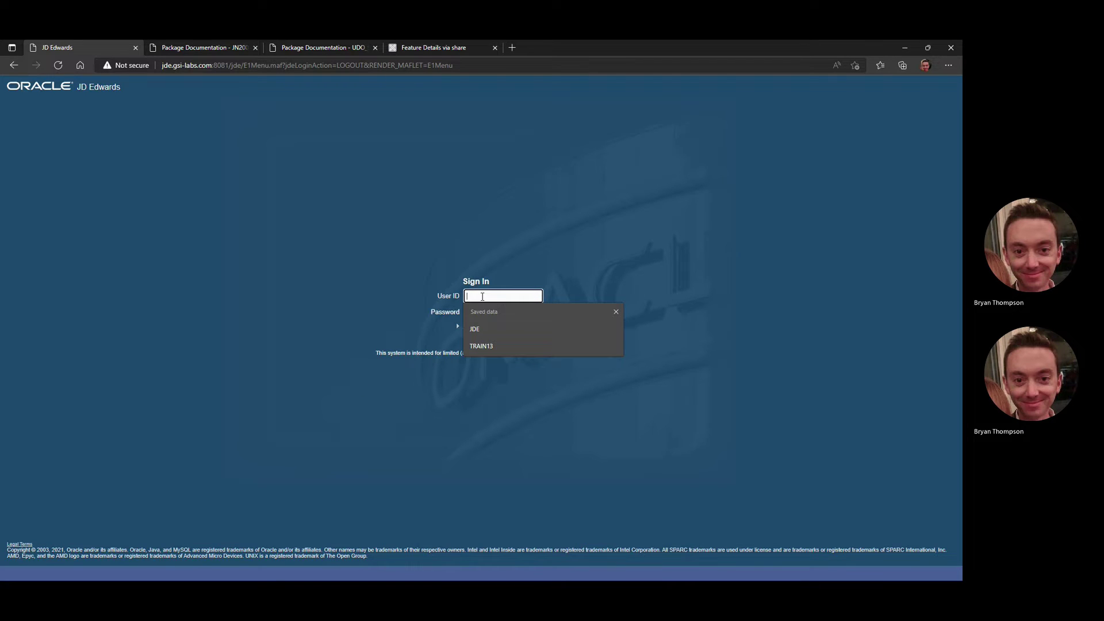
{"action": "type", "text": "JDE"}
{"action": "key", "text": "Tab"}
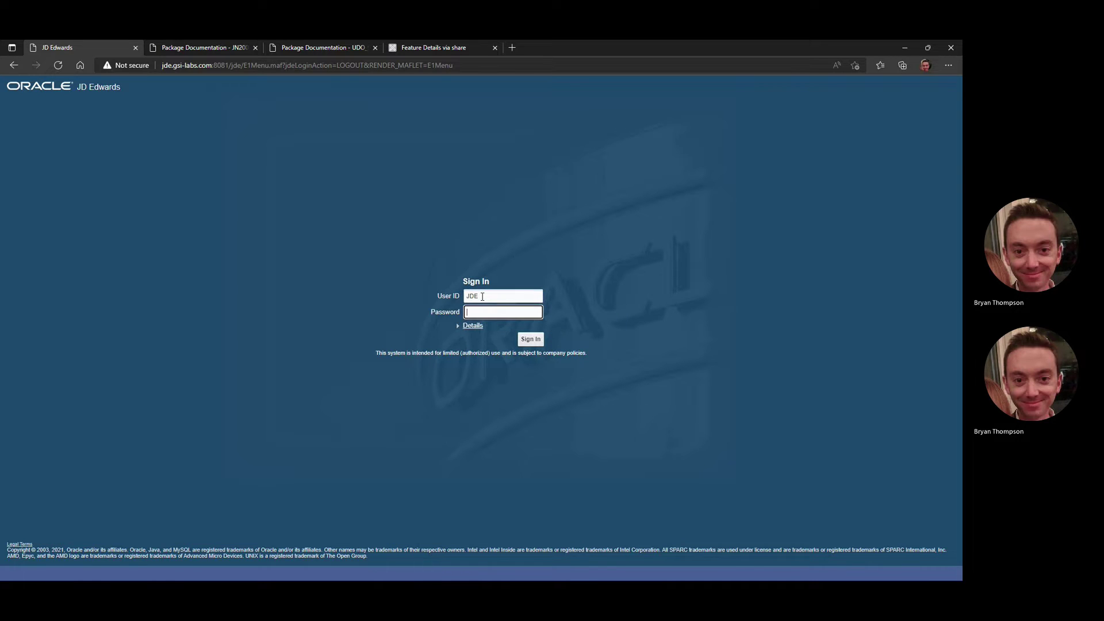
{"action": "type", "text": "jde12"}
{"action": "key", "text": "Return"}
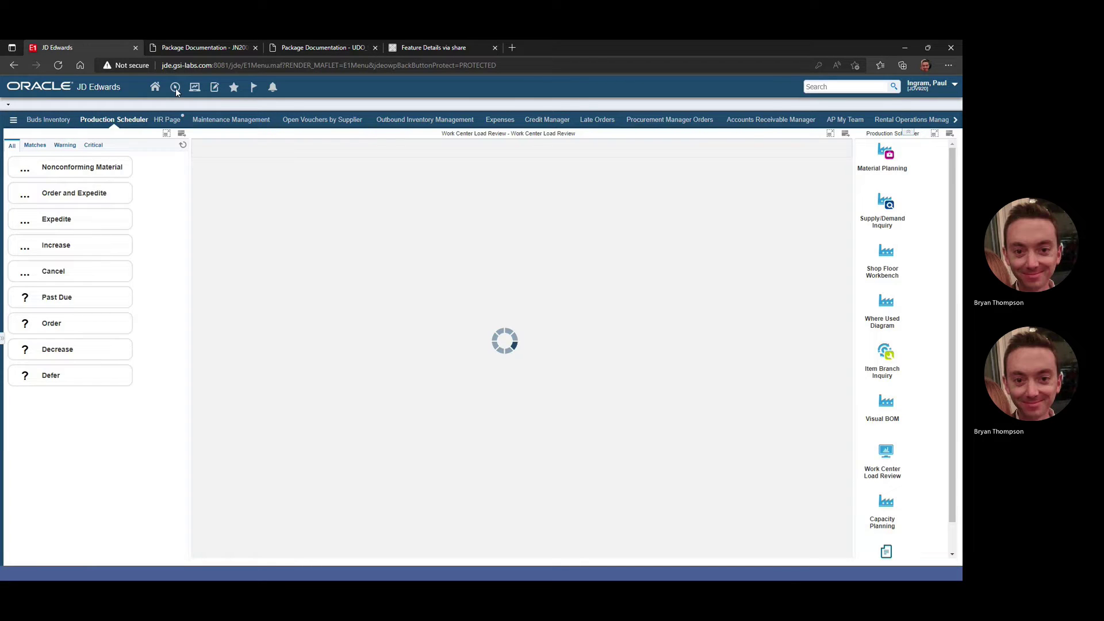
Run the saved GH9612 fast path and open Work with Software Update - Web
{"action": "left_click", "coordinate": [193, 114]}
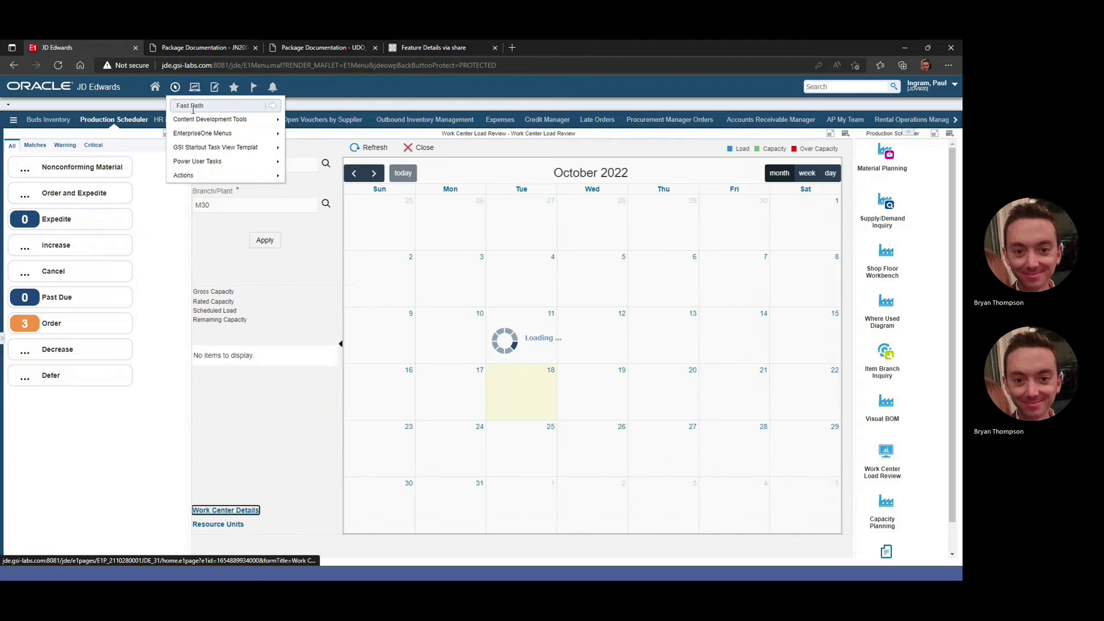
{"action": "left_click", "coordinate": [197, 104]}
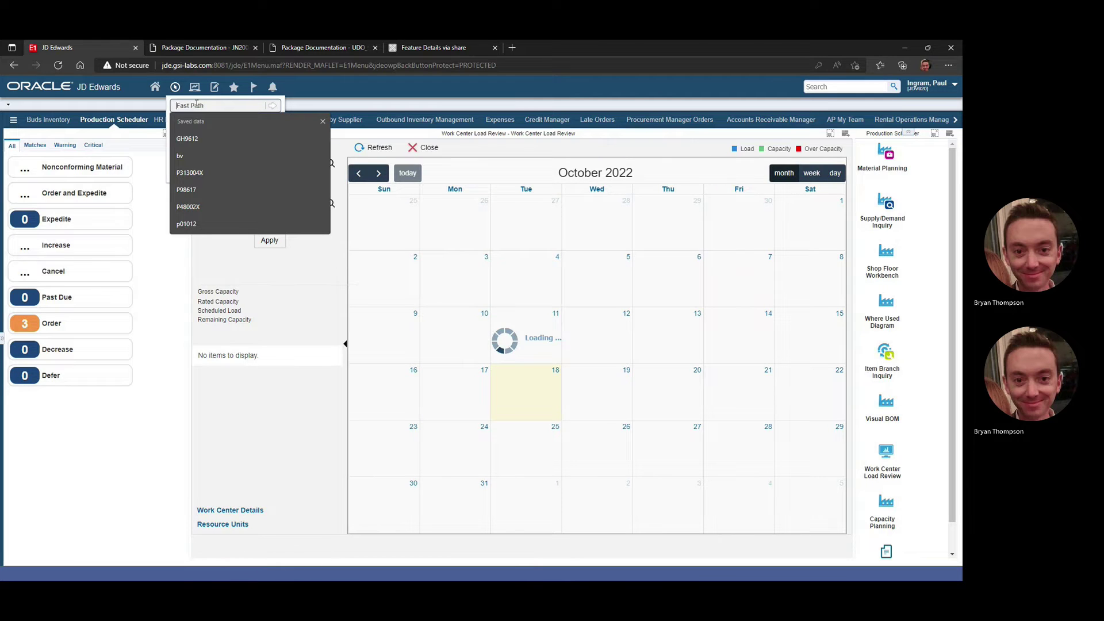
{"action": "left_click", "coordinate": [187, 138]}
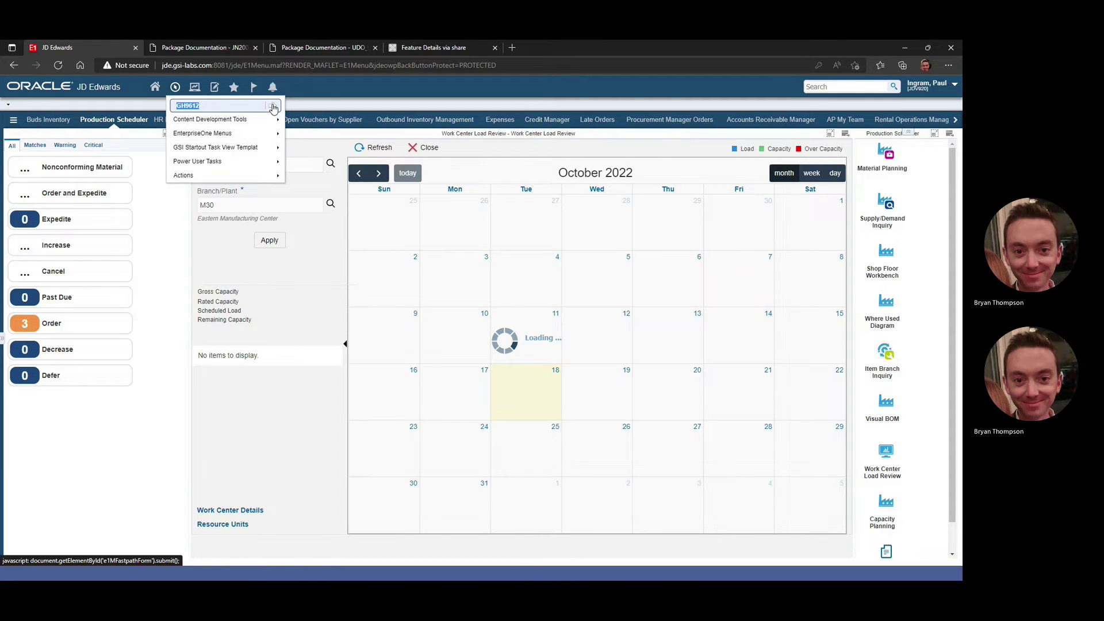
{"action": "left_click", "coordinate": [273, 107]}
{"action": "mouse_move", "coordinate": [239, 123]}
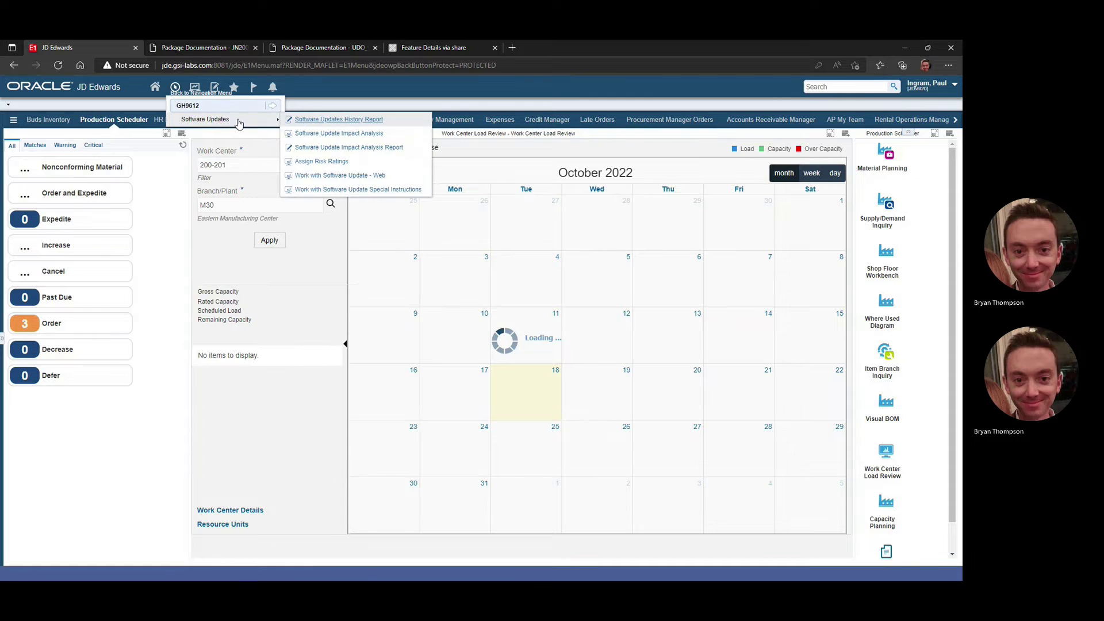
{"action": "left_click", "coordinate": [344, 177]}
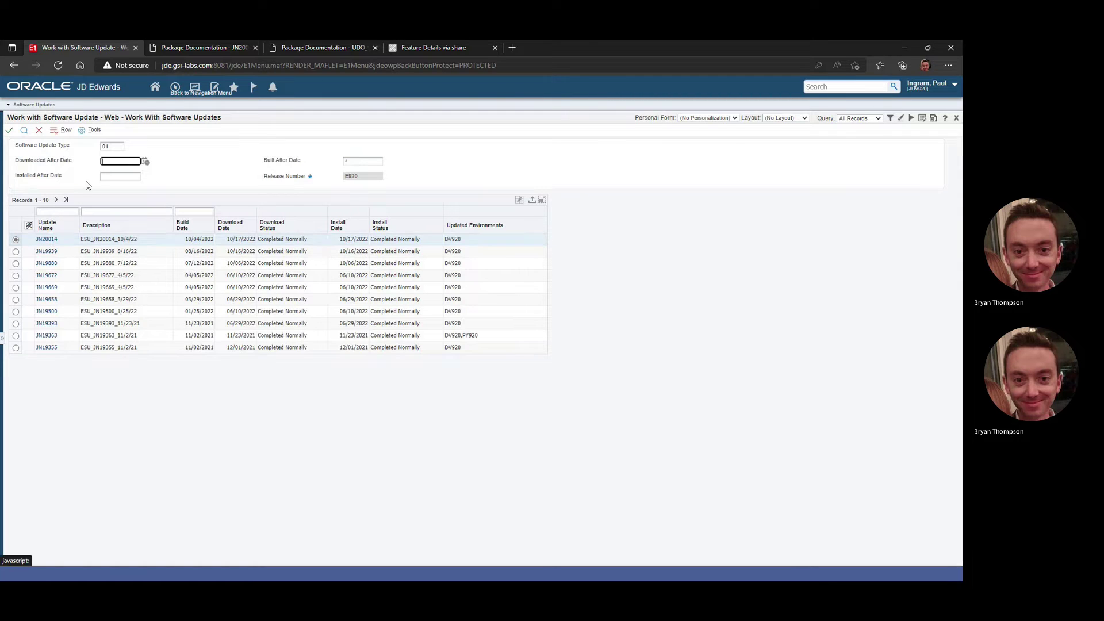
List the objects delivered by update JN20014, such as P05002X
{"action": "left_click", "coordinate": [65, 130]}
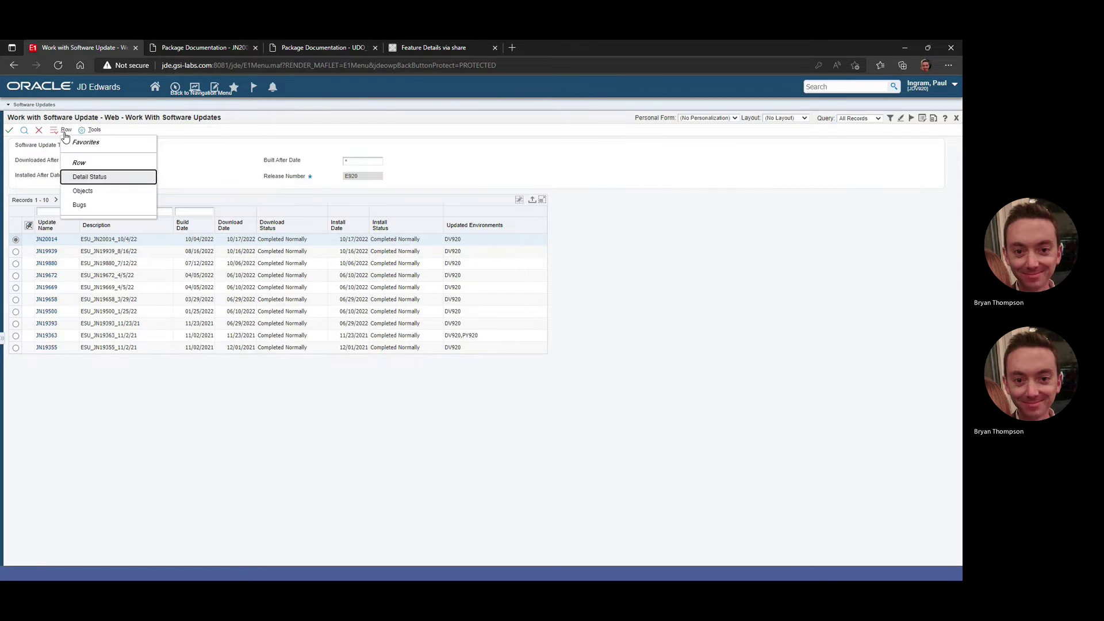
{"action": "left_click", "coordinate": [97, 193]}
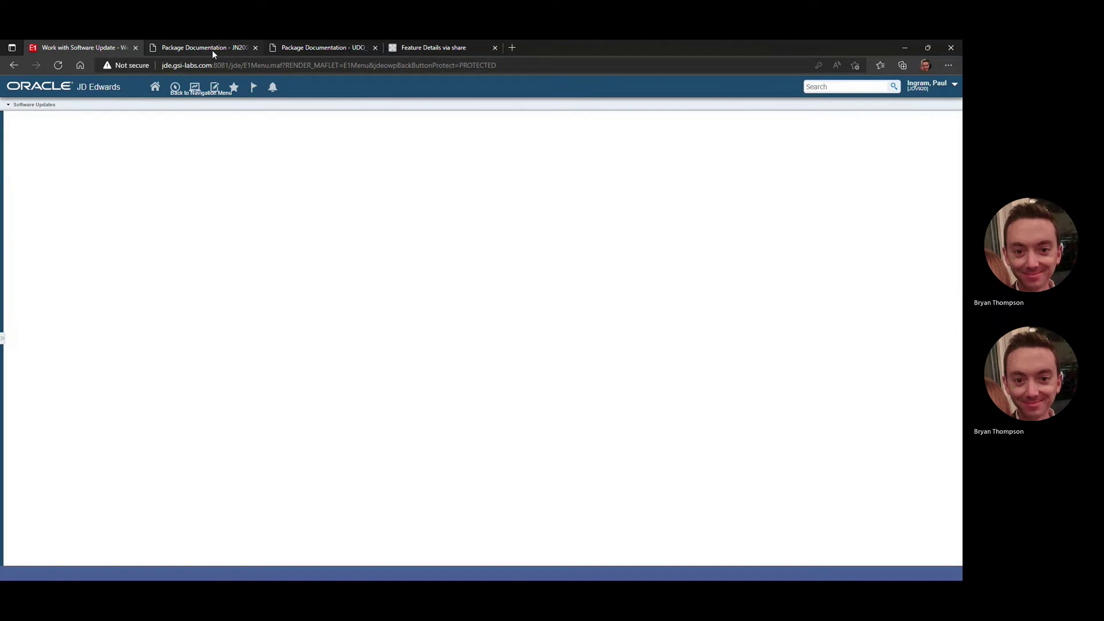
Review the JN20014 documentation, then the UDO_9.2_10506 package documentation
{"action": "left_click", "coordinate": [213, 49]}
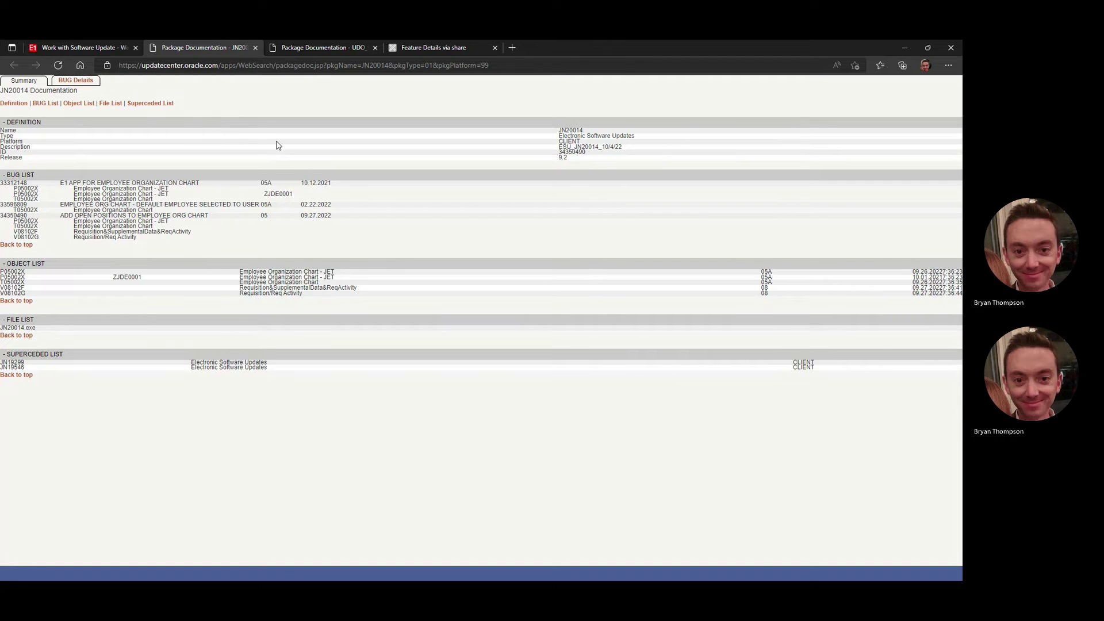
{"action": "left_click", "coordinate": [309, 49]}
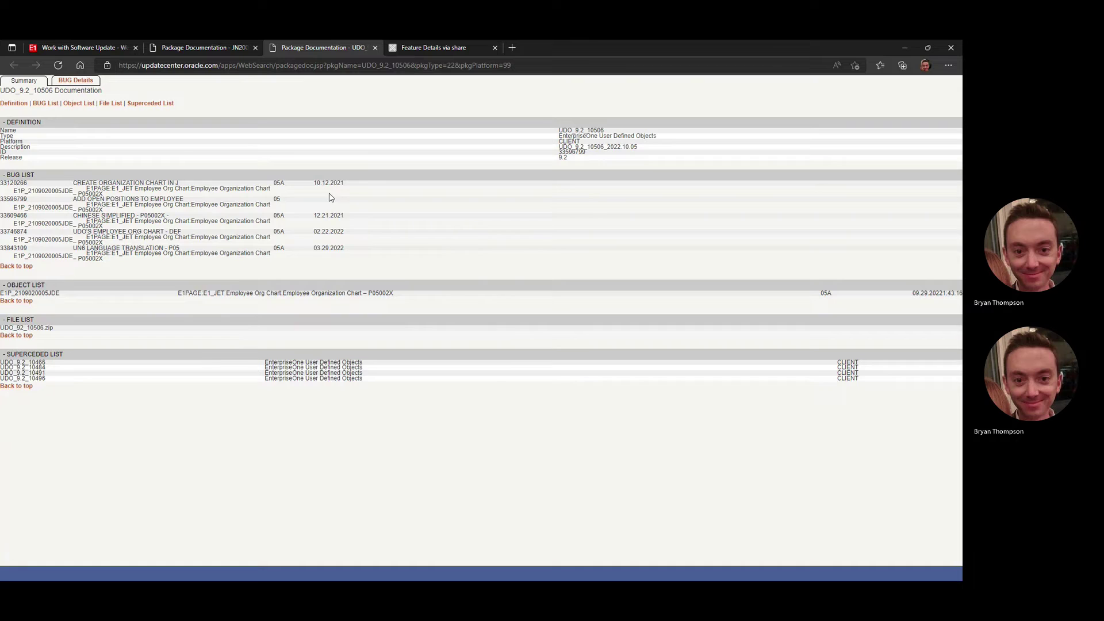
Back in JD Edwards, launch application P05002X via Fast Path
{"action": "left_click", "coordinate": [55, 47]}
{"action": "left_click", "coordinate": [175, 87]}
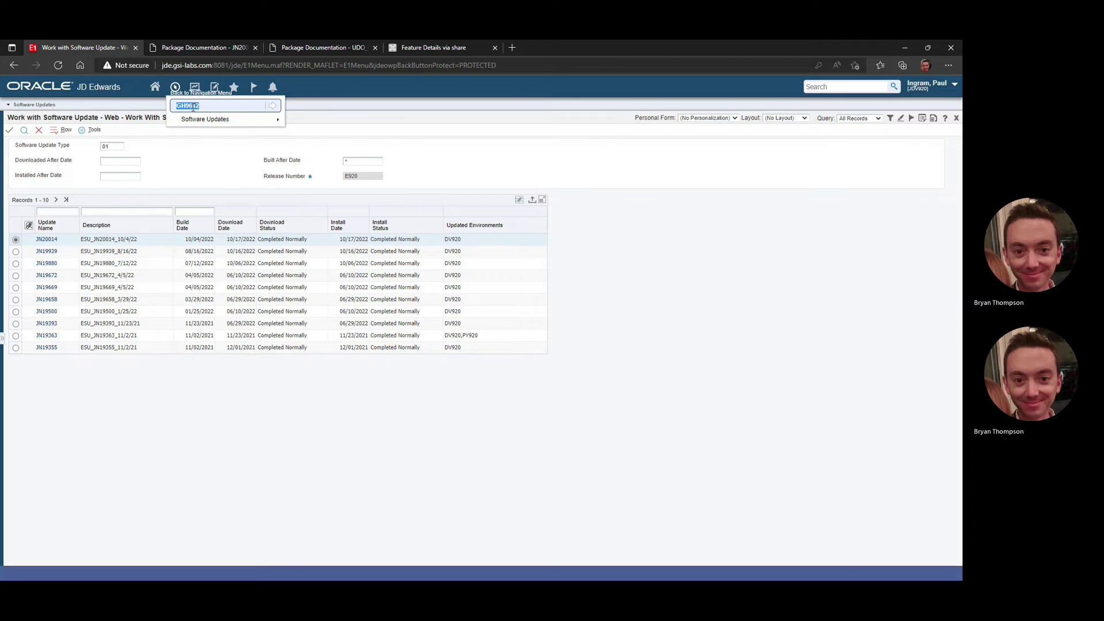
{"action": "type", "text": "P05002X"}
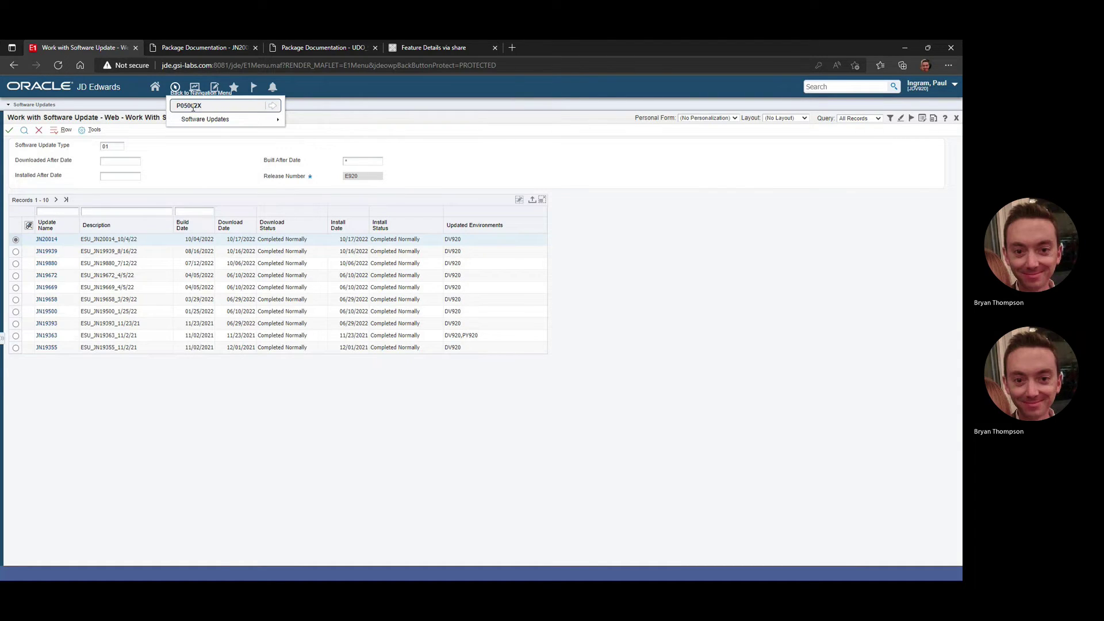
{"action": "key", "text": "Return"}
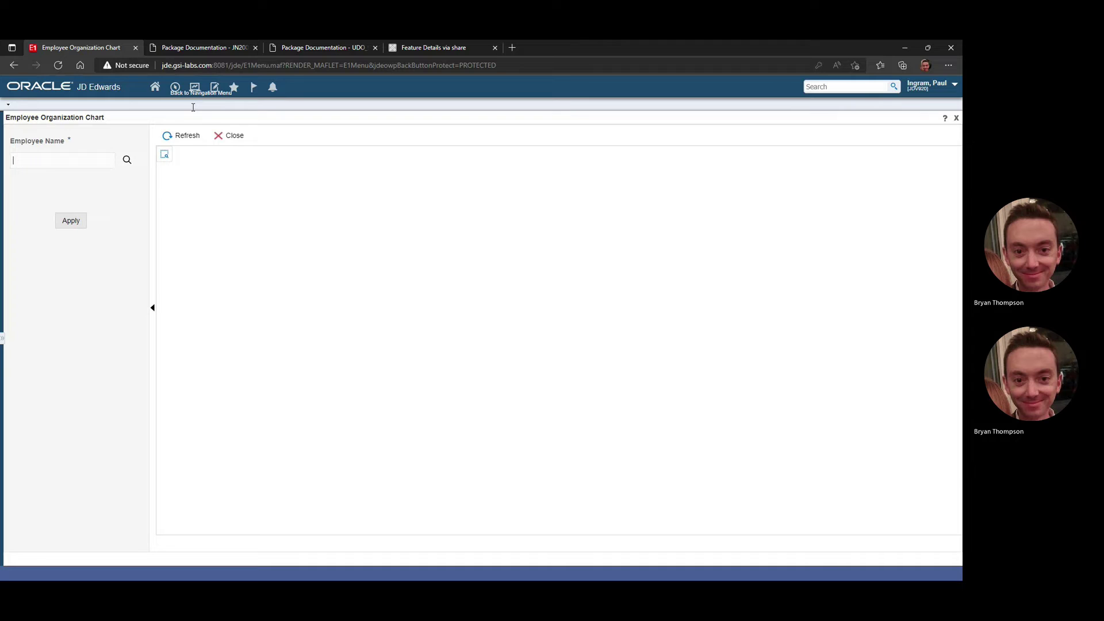
Search for employees, pick one from the results, and load the org chart
{"action": "left_click", "coordinate": [124, 160]}
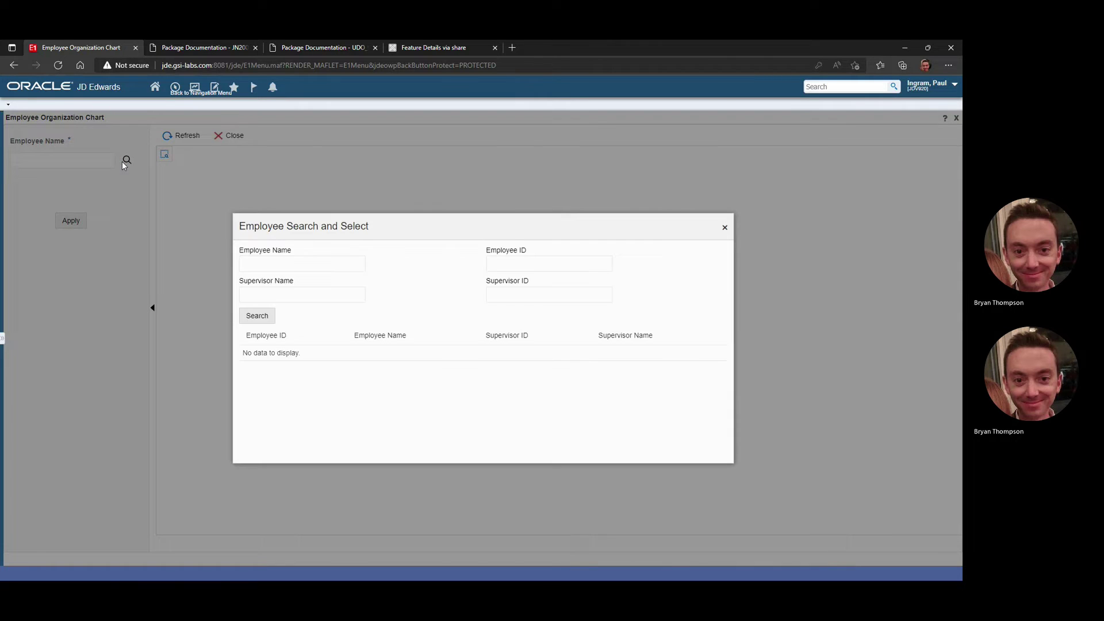
{"action": "left_click", "coordinate": [257, 316]}
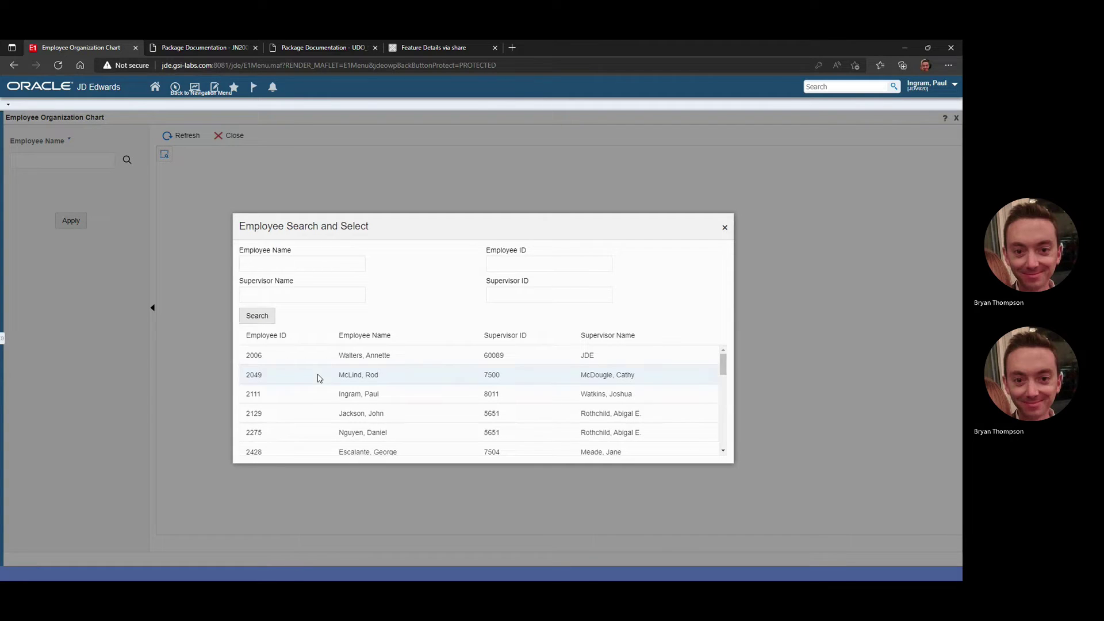
{"action": "left_click", "coordinate": [317, 377]}
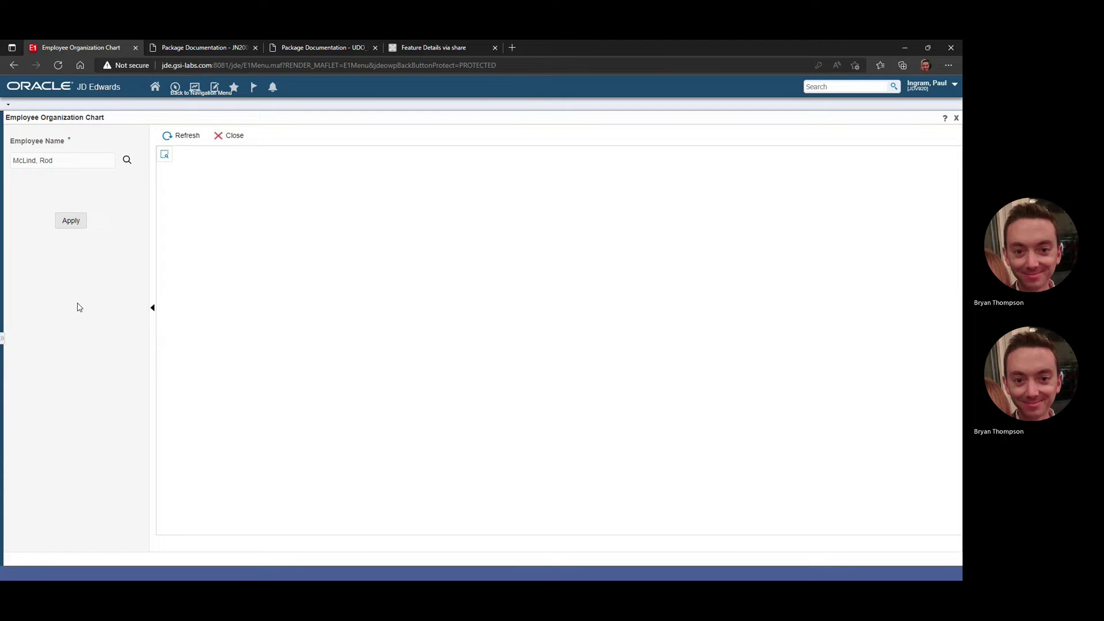
{"action": "left_click", "coordinate": [71, 220]}
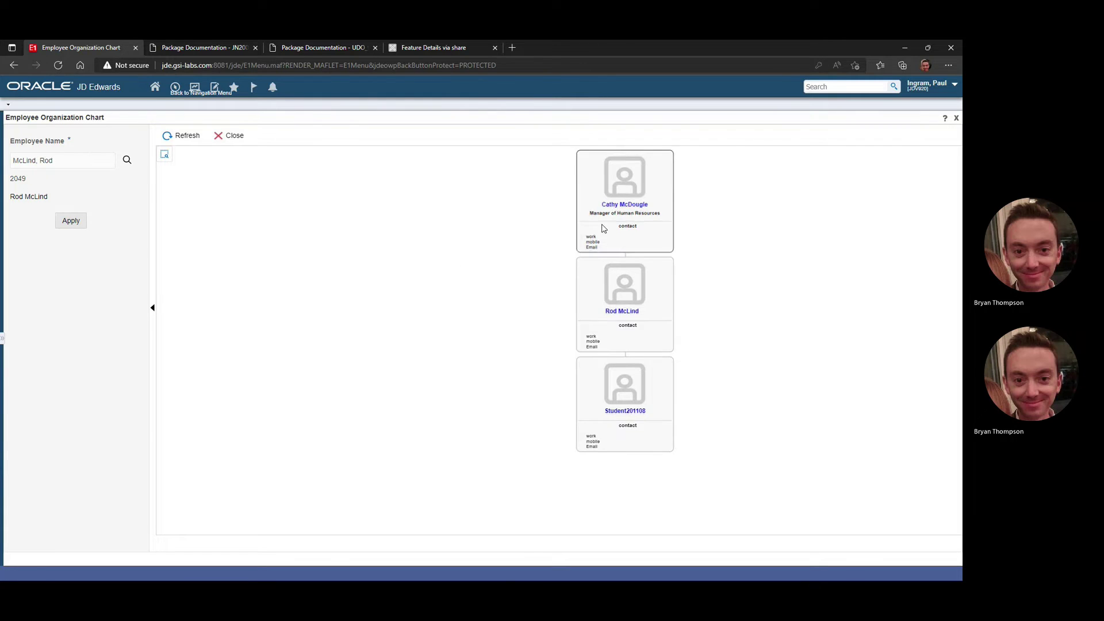
Page the middle and bottom cards through Address and Organization details, then open and close the direct report's profile
{"action": "mouse_move", "coordinate": [628, 210]}
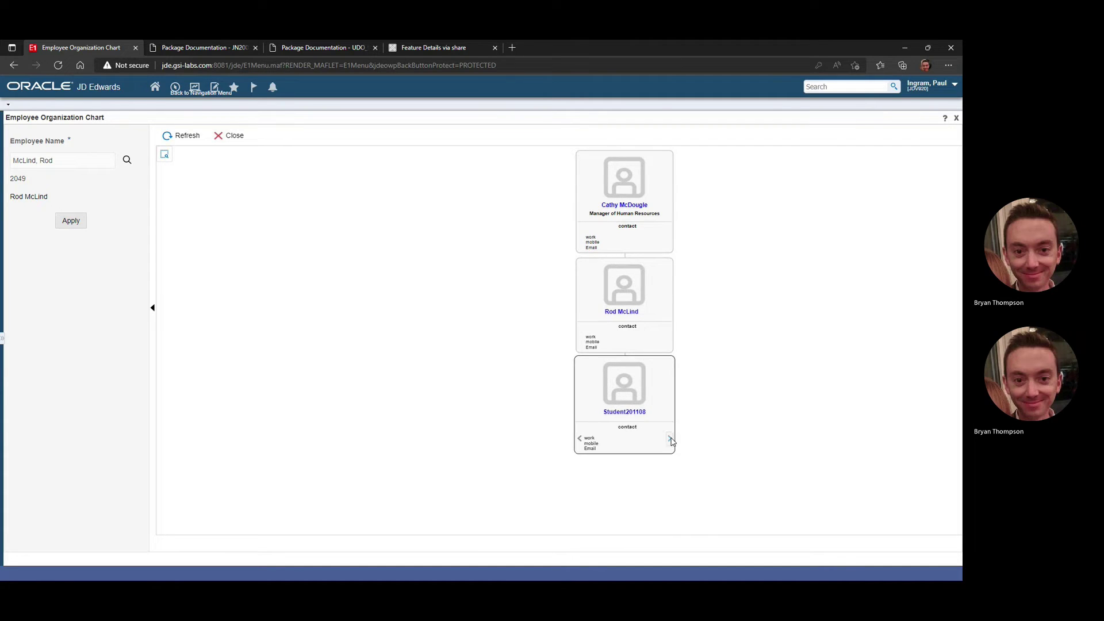
{"action": "left_click", "coordinate": [670, 340]}
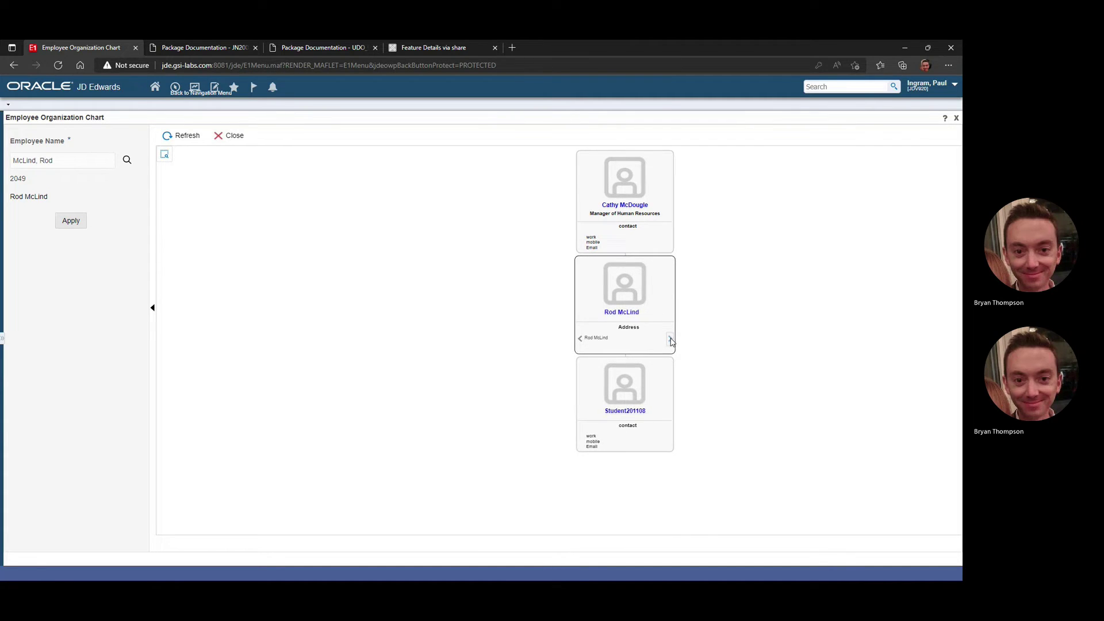
{"action": "left_click", "coordinate": [671, 339]}
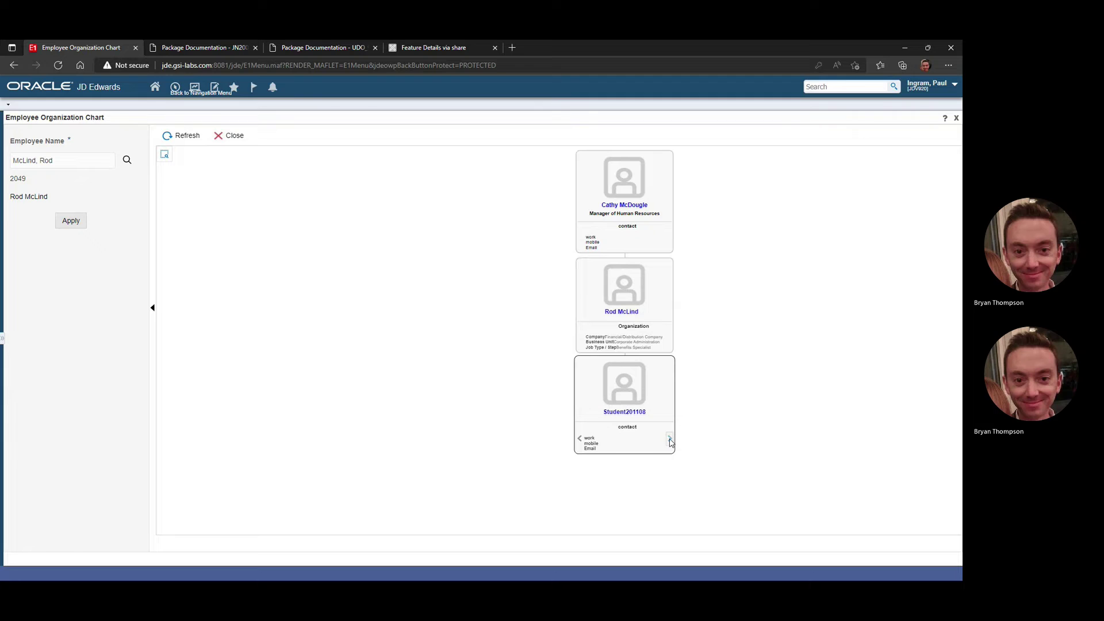
{"action": "left_click", "coordinate": [669, 441]}
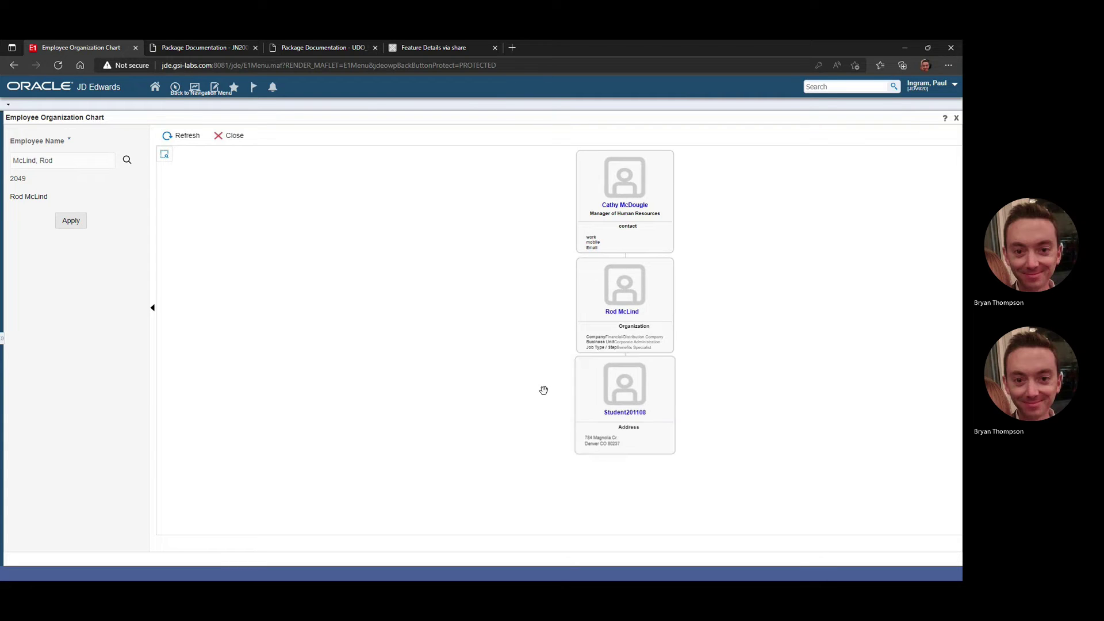
{"action": "left_click", "coordinate": [627, 413]}
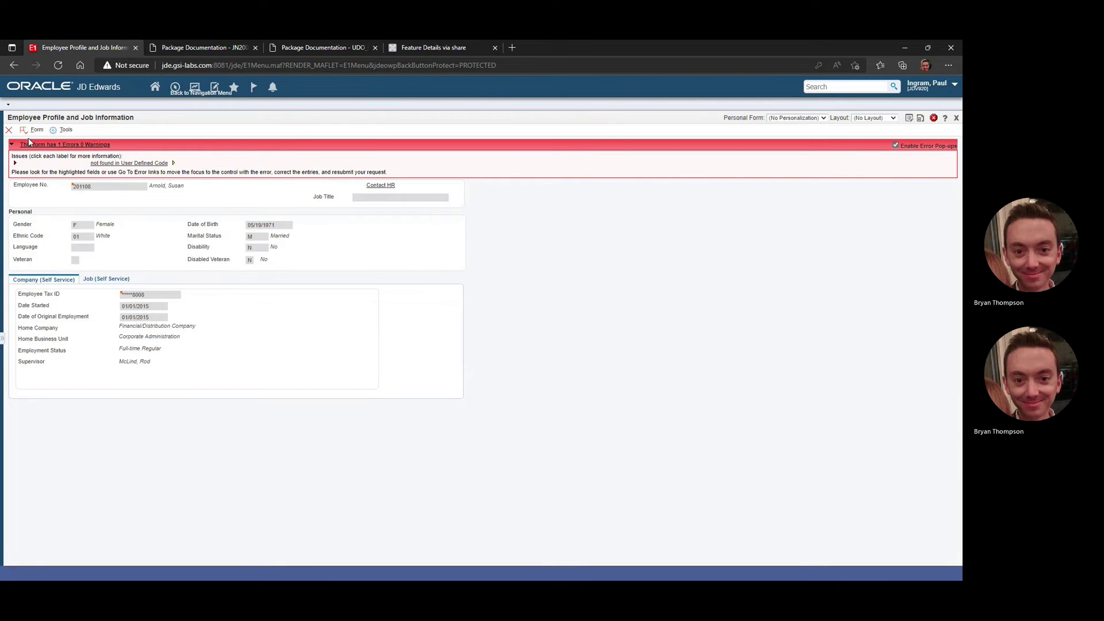
{"action": "left_click", "coordinate": [9, 133]}
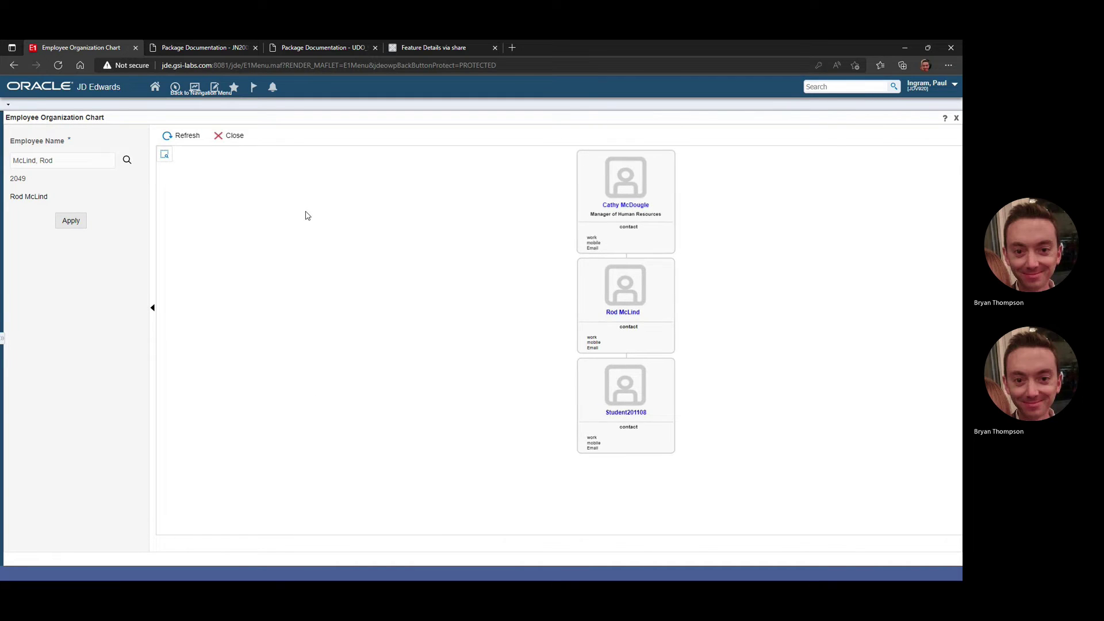
{"action": "key", "text": "alt+Tab"}
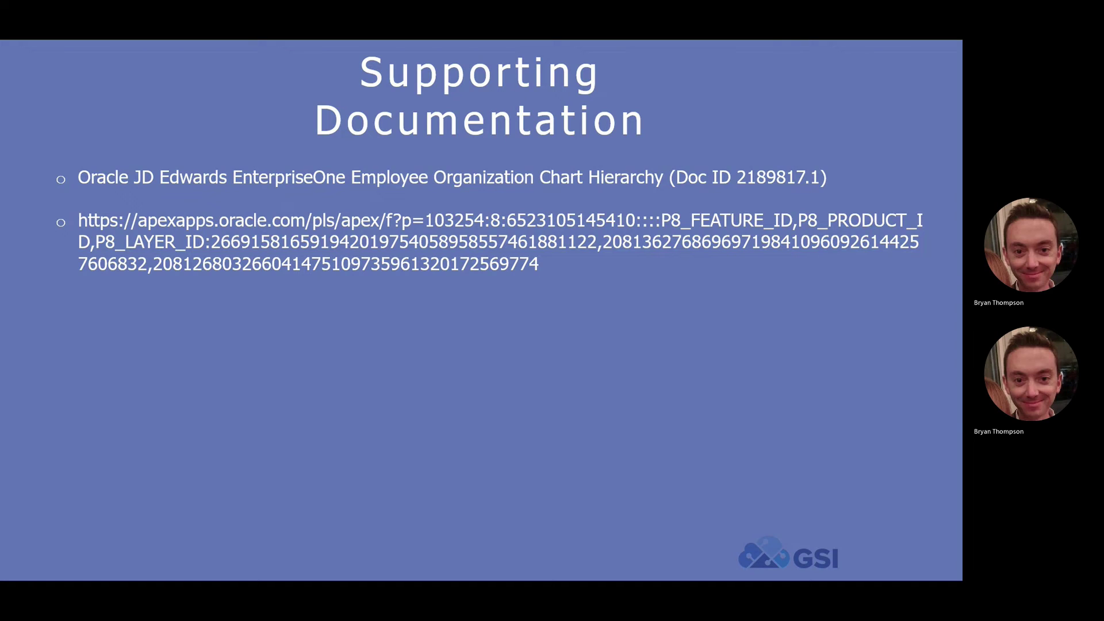
{"action": "key", "text": "alt+Tab"}
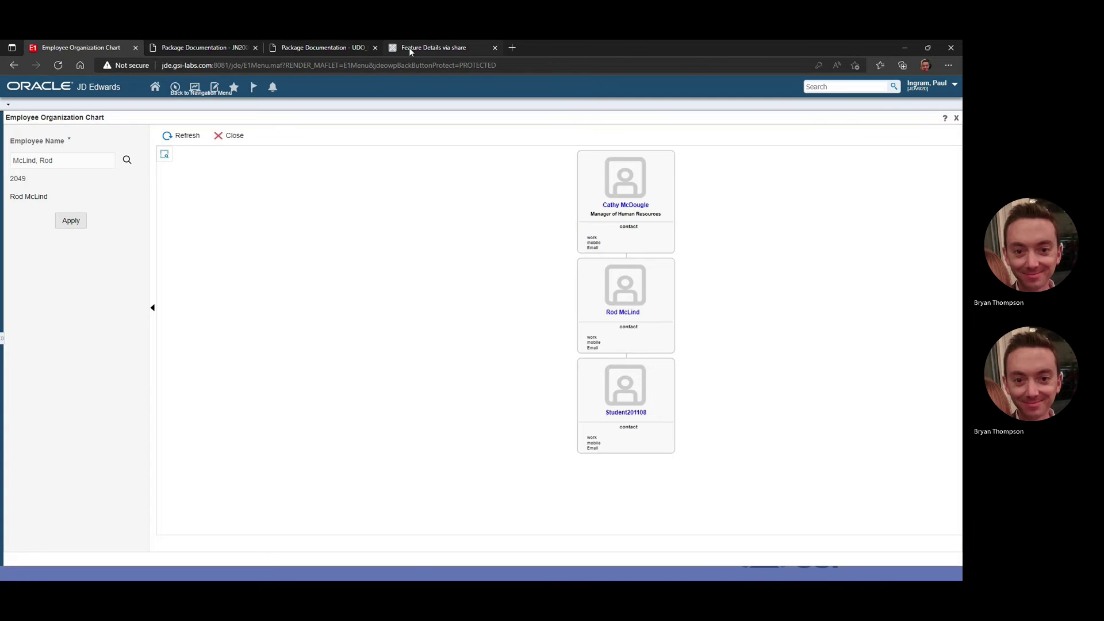
{"action": "left_click", "coordinate": [409, 47]}
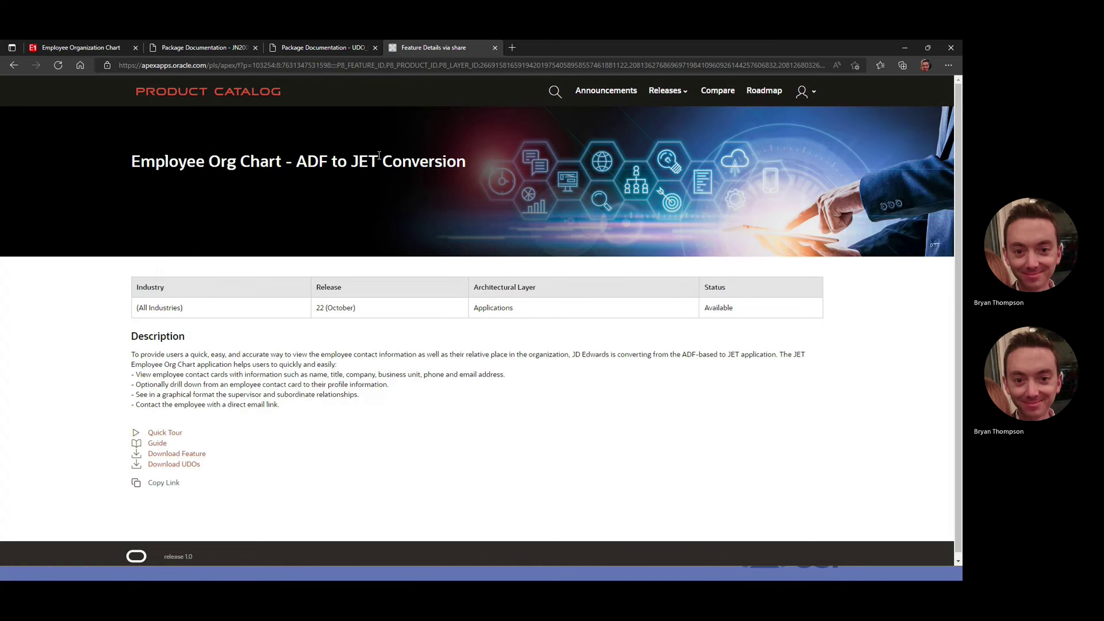